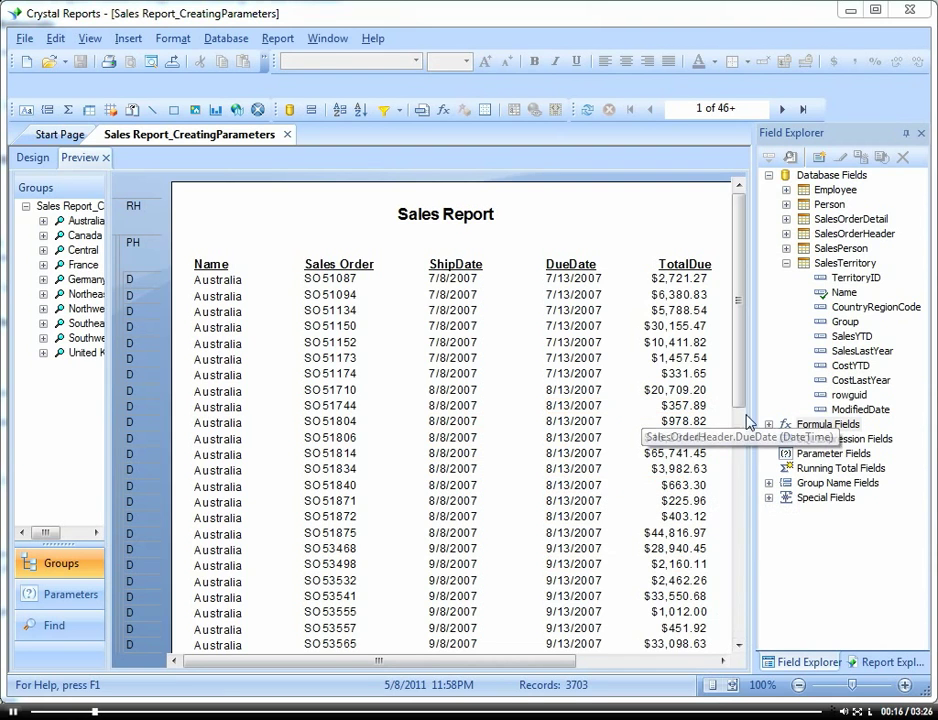
Step: Create a new parameter named Territory with a Dynamic list of values
{"action": "left_click", "coordinate": [823, 455]}
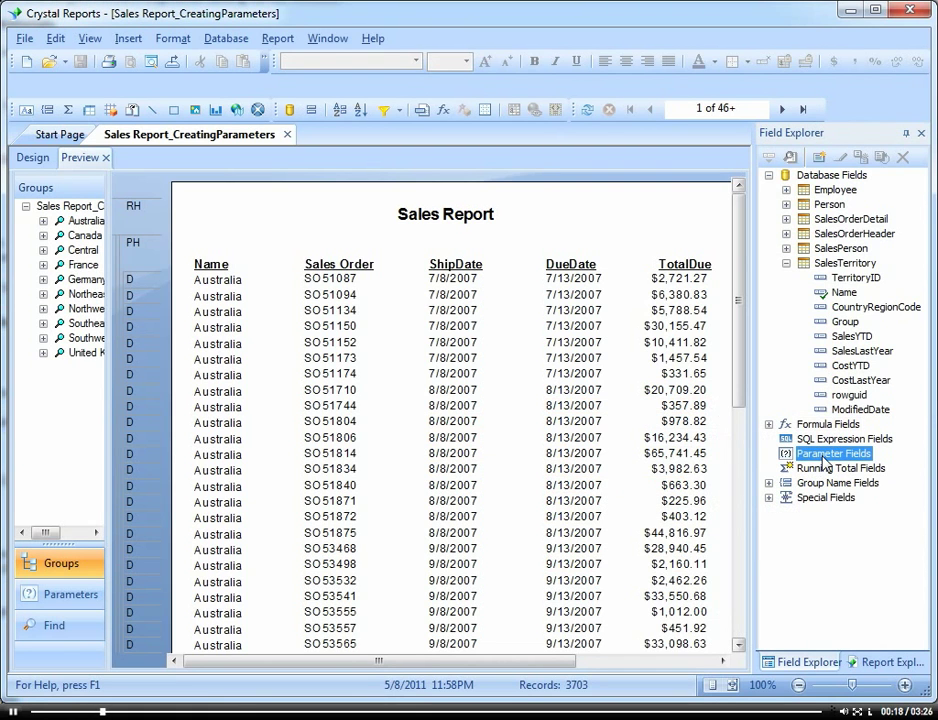
{"action": "right_click", "coordinate": [826, 463]}
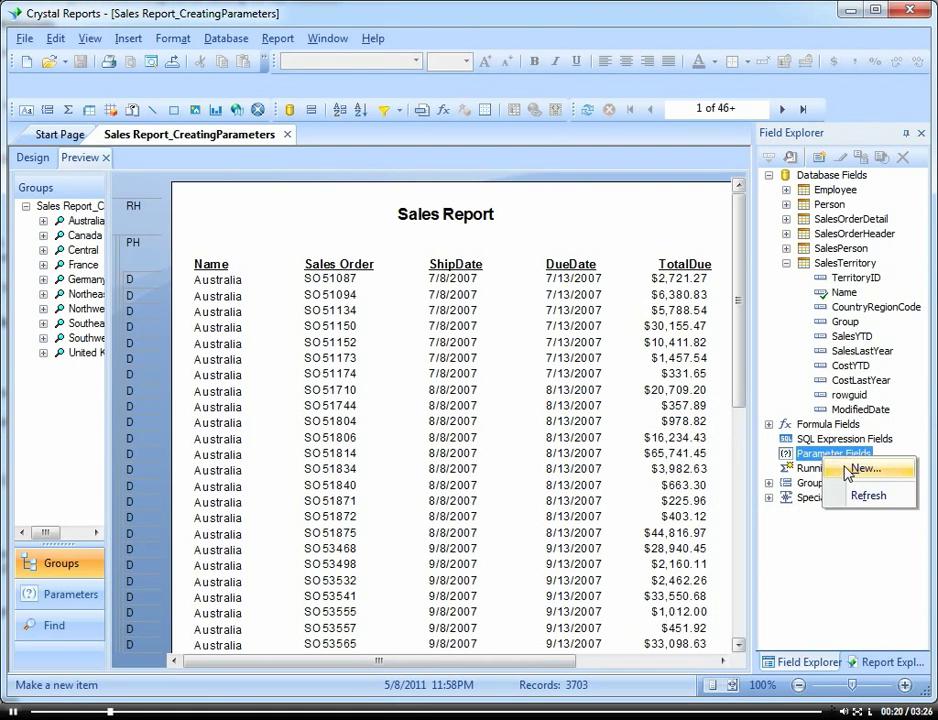
{"action": "left_click", "coordinate": [840, 472]}
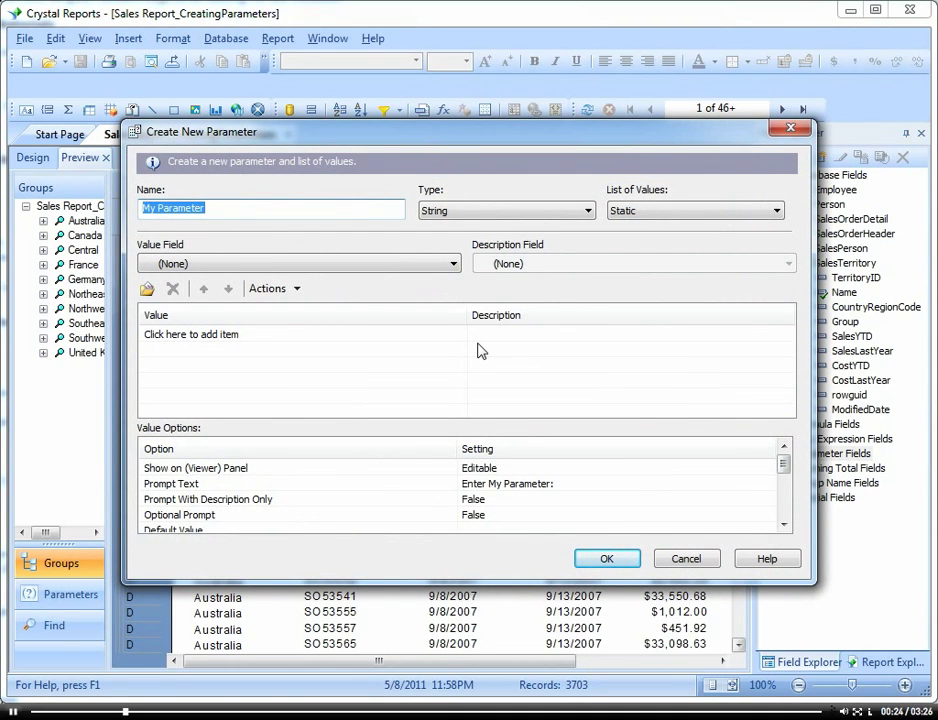
{"action": "type", "text": "Territory"}
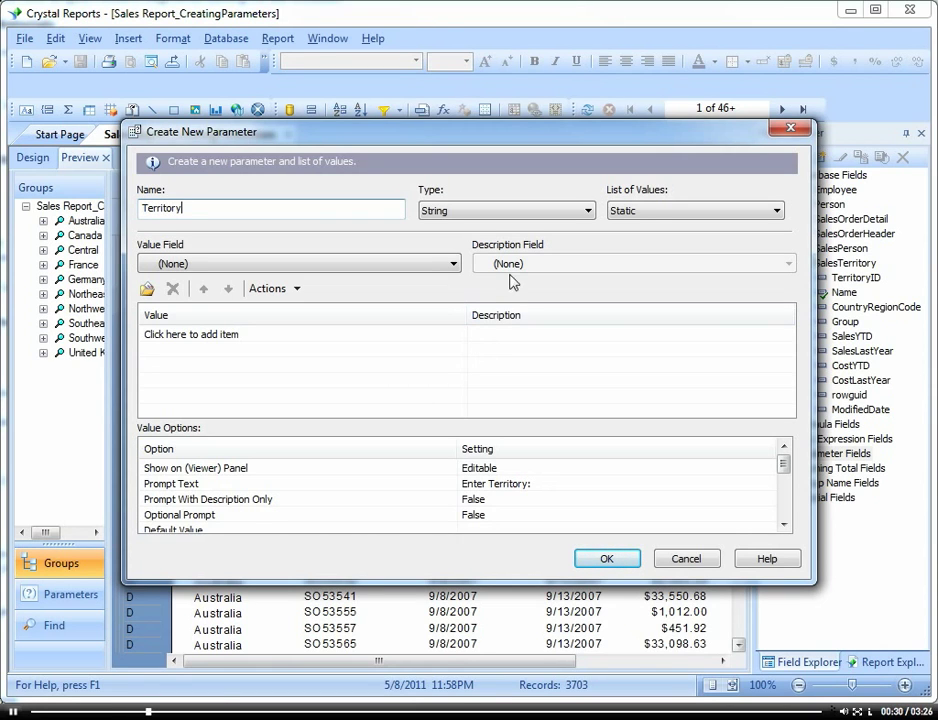
{"action": "left_click", "coordinate": [651, 211]}
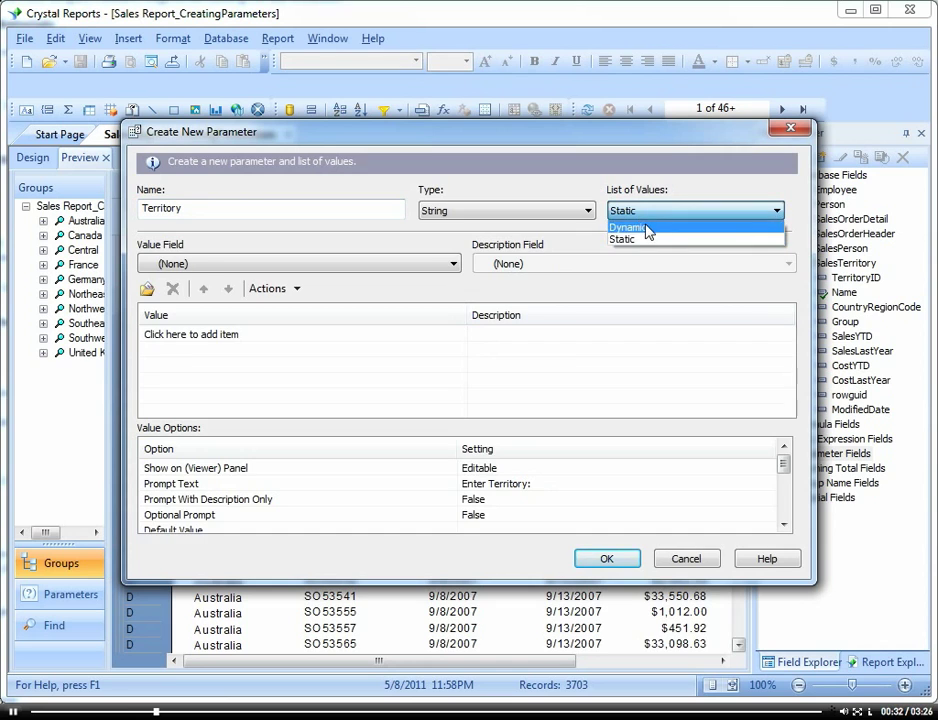
{"action": "left_click", "coordinate": [650, 227]}
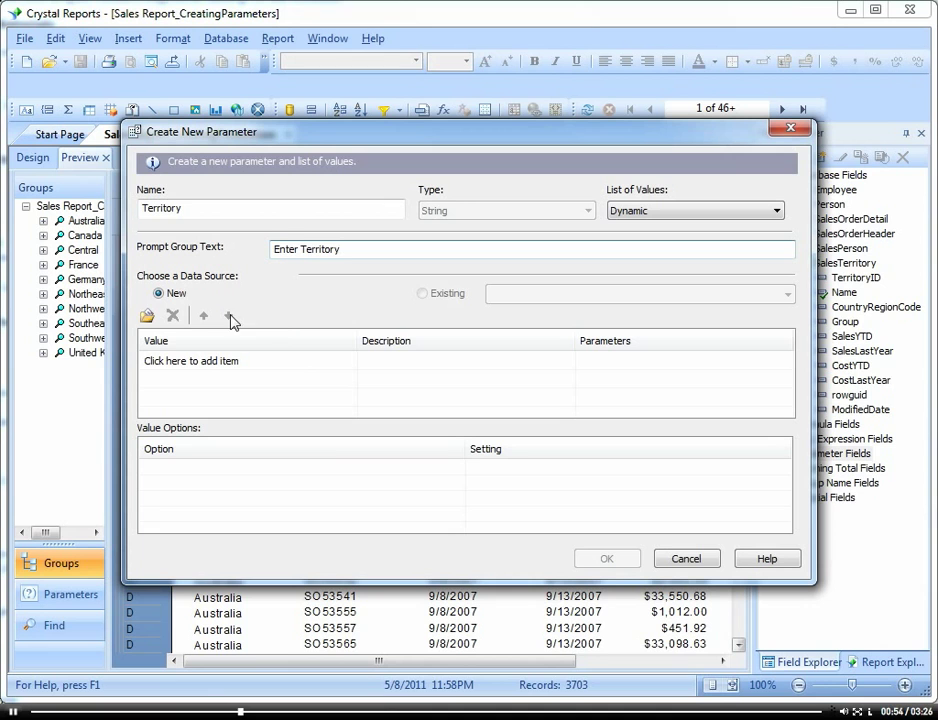
Step: Use SalesTerritory TerritoryID as the list value and Name as its description
{"action": "left_click", "coordinate": [295, 369]}
{"action": "left_click", "coordinate": [297, 371]}
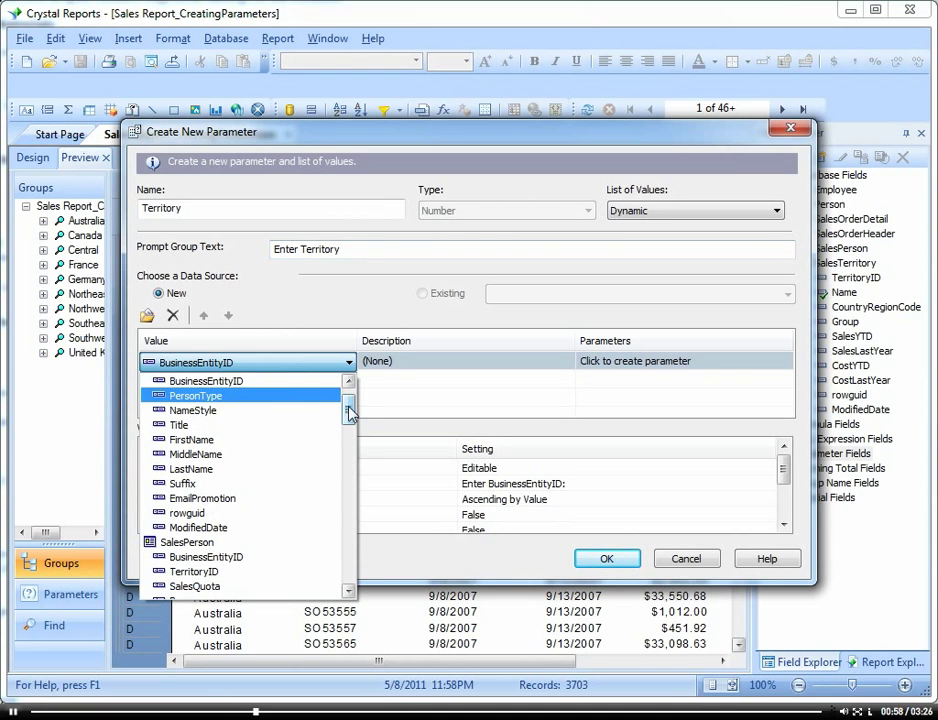
{"action": "left_click_drag", "start_coordinate": [348, 410], "coordinate": [337, 587]}
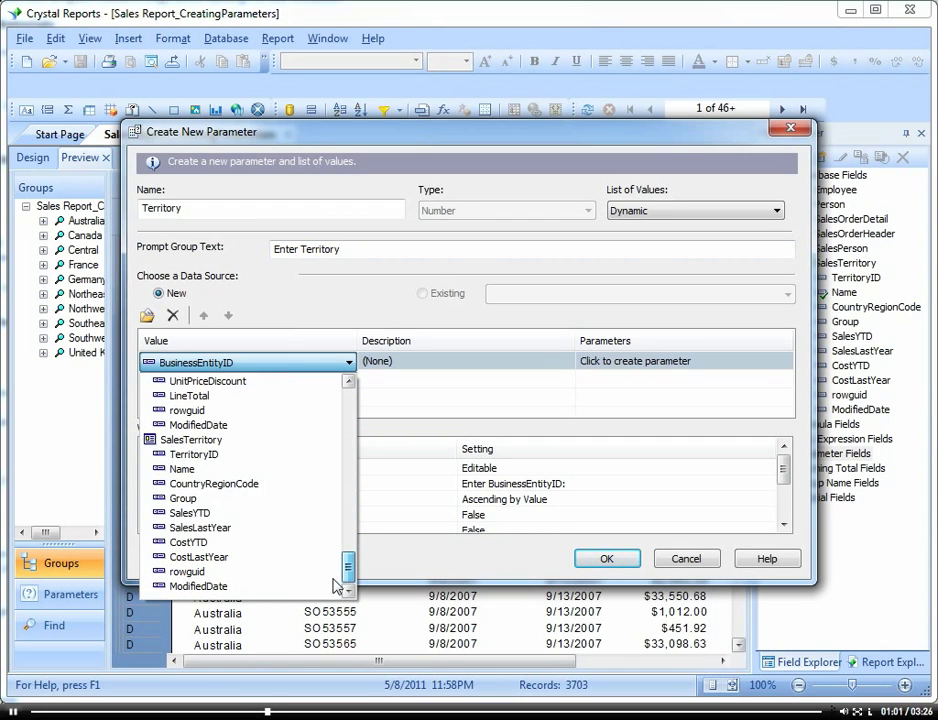
{"action": "left_click", "coordinate": [243, 456]}
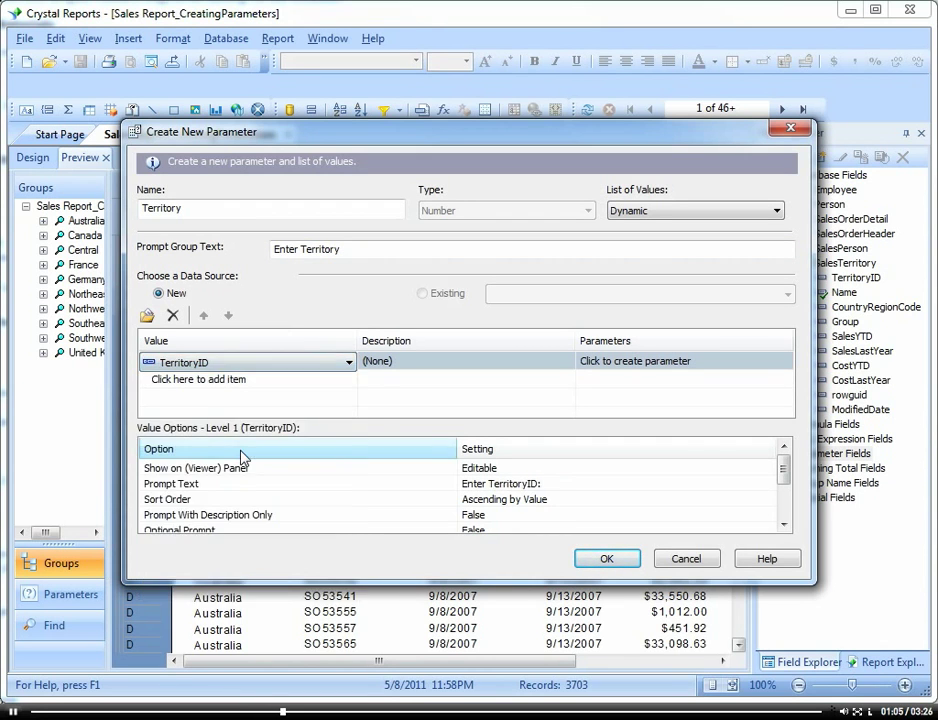
{"action": "left_click", "coordinate": [494, 364]}
{"action": "left_click", "coordinate": [566, 362]}
{"action": "left_click_drag", "start_coordinate": [567, 428], "coordinate": [567, 572]}
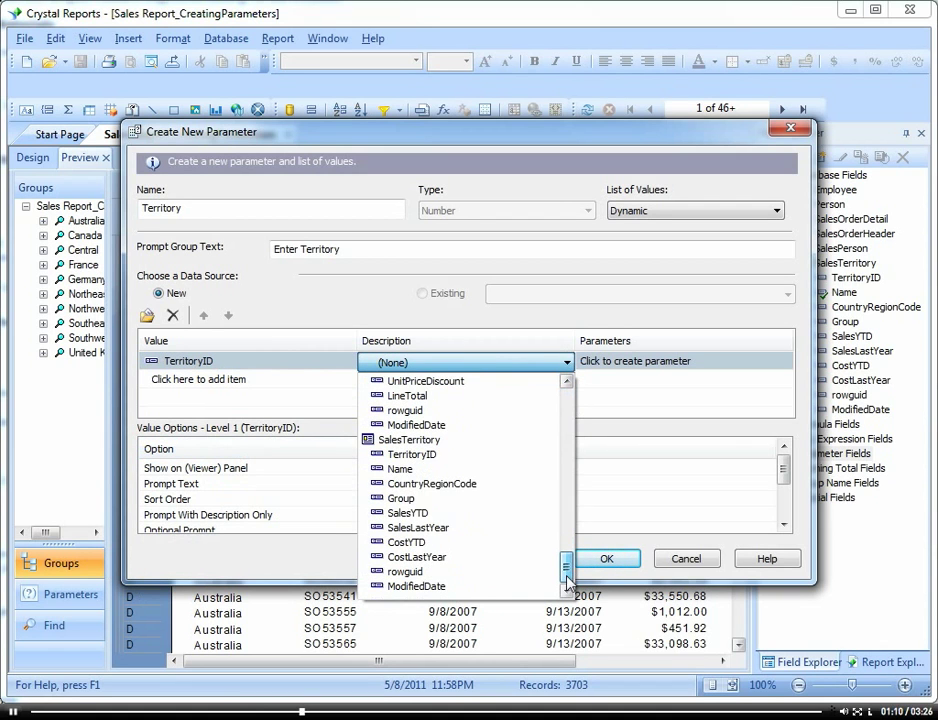
{"action": "left_click", "coordinate": [466, 472]}
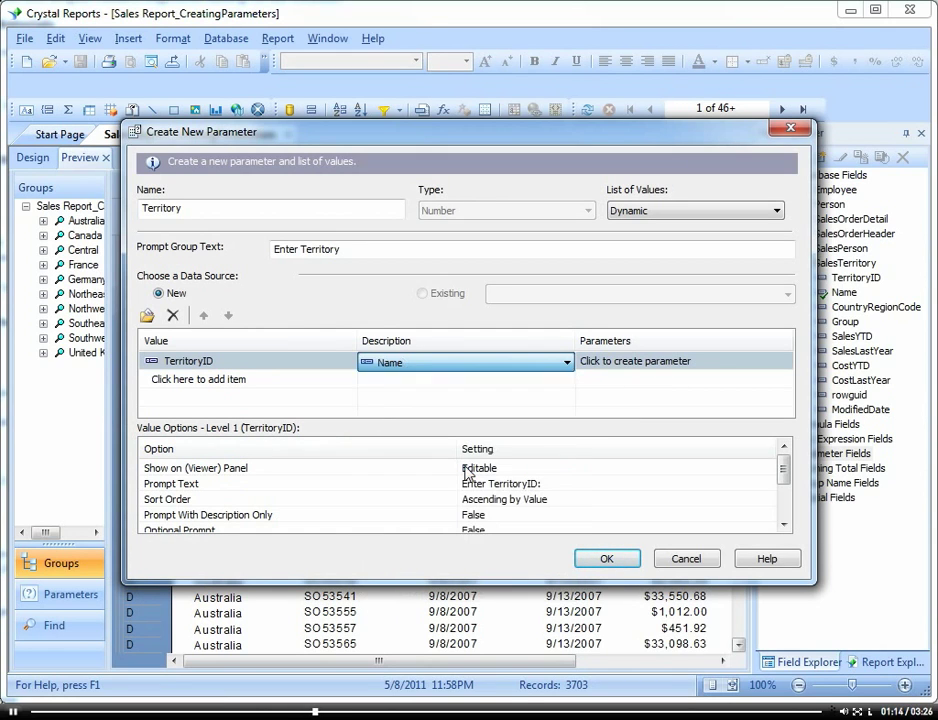
{"action": "left_click", "coordinate": [629, 366]}
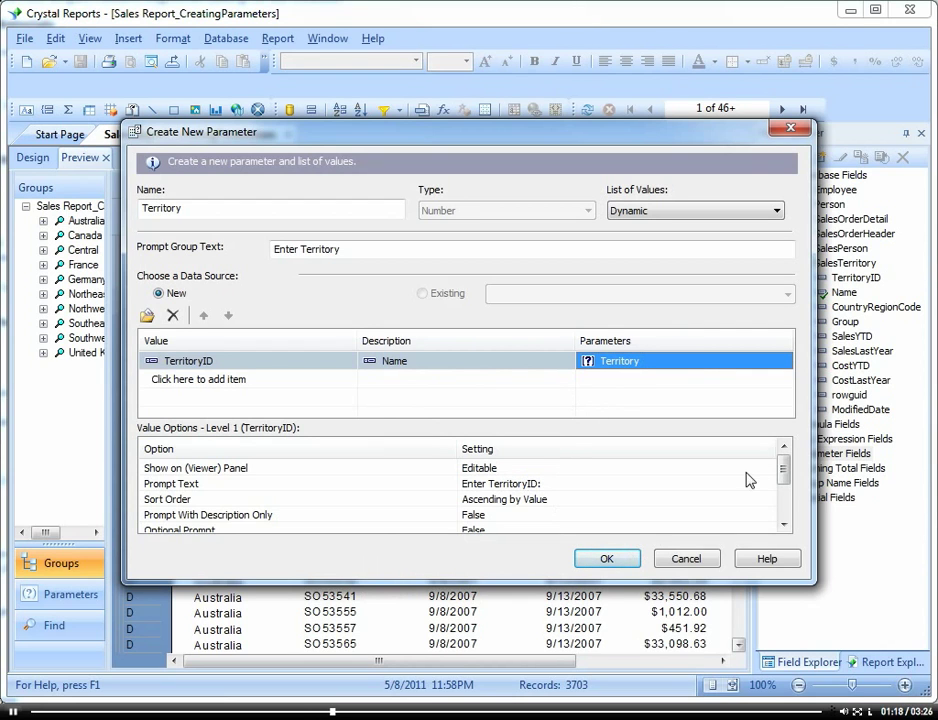
Step: Set Allow multiple values to True and save the Territory parameter
{"action": "left_click_drag", "start_coordinate": [787, 469], "coordinate": [783, 492]}
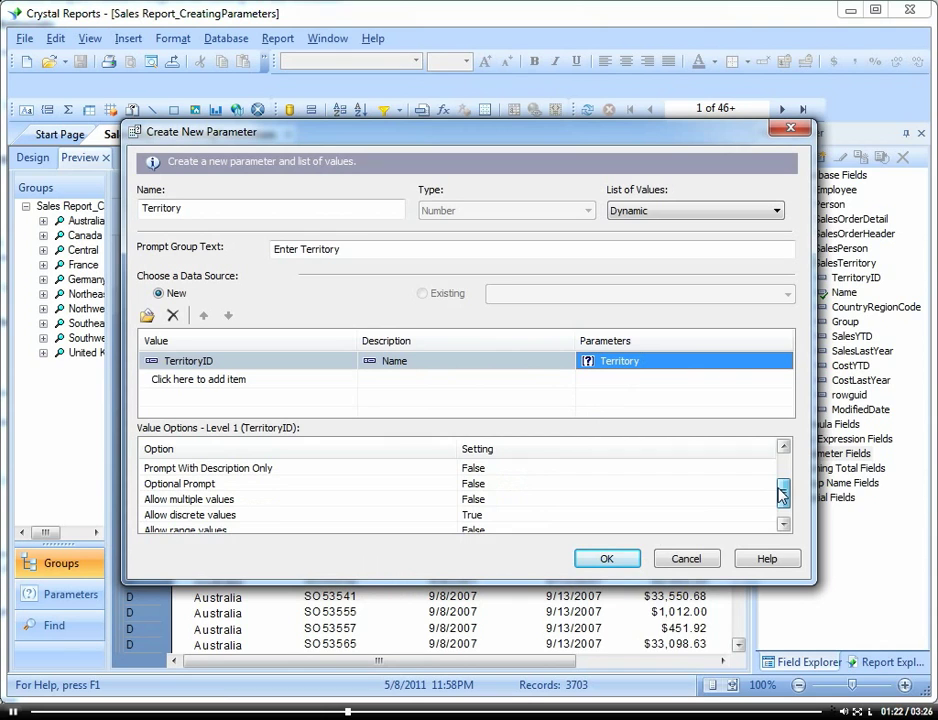
{"action": "left_click", "coordinate": [488, 500]}
{"action": "left_click", "coordinate": [591, 519]}
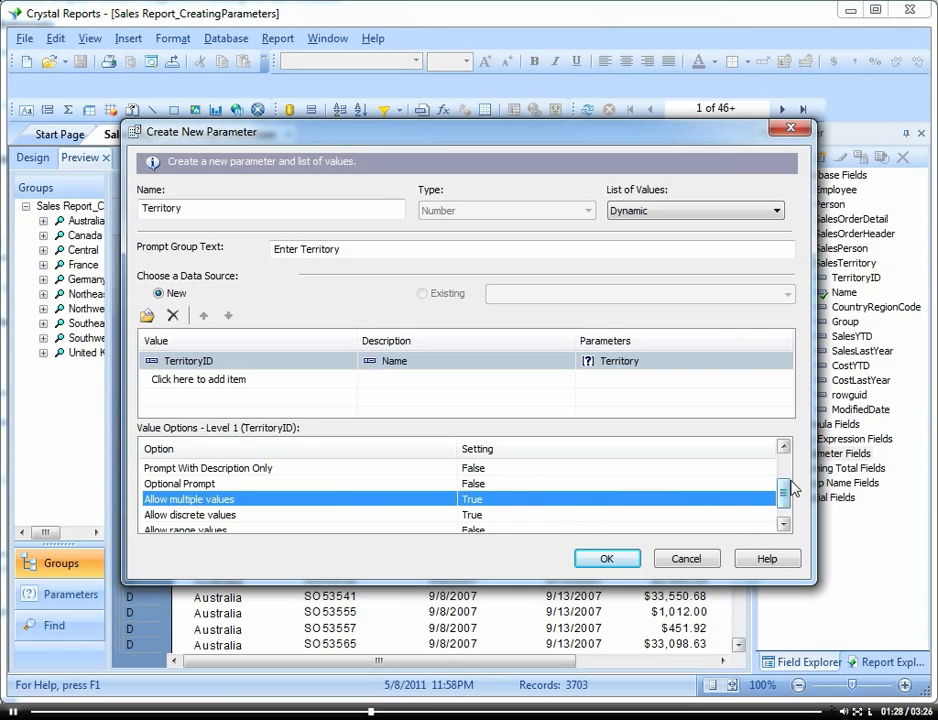
{"action": "mouse_move", "coordinate": [785, 488]}
{"action": "left_mouse_down"}
{"action": "mouse_move", "coordinate": [786, 500]}
{"action": "mouse_move", "coordinate": [787, 463]}
{"action": "left_mouse_up"}
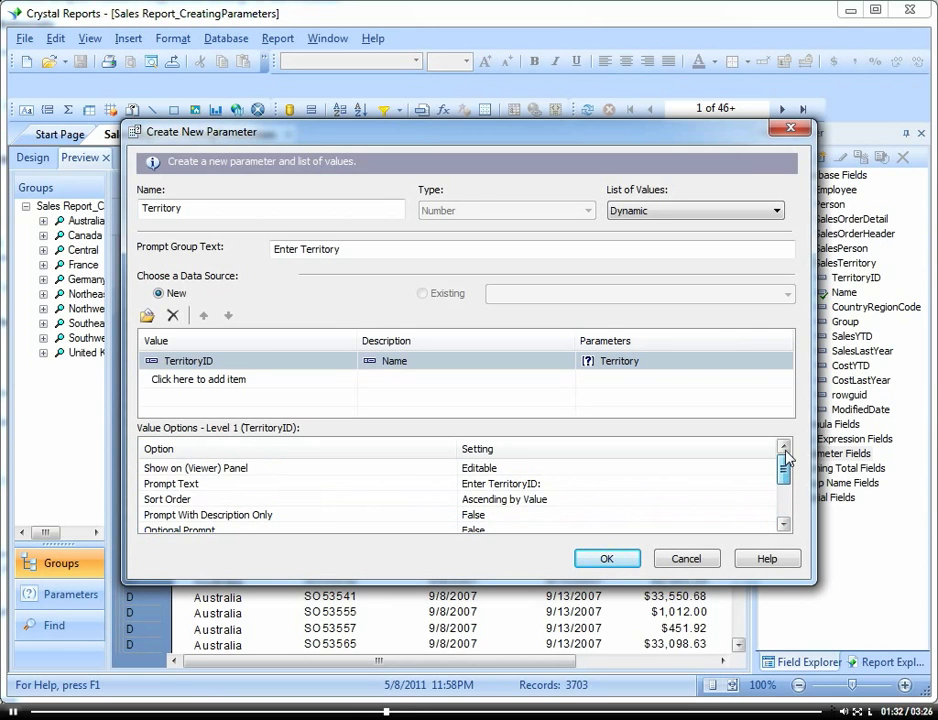
{"action": "left_click", "coordinate": [605, 560]}
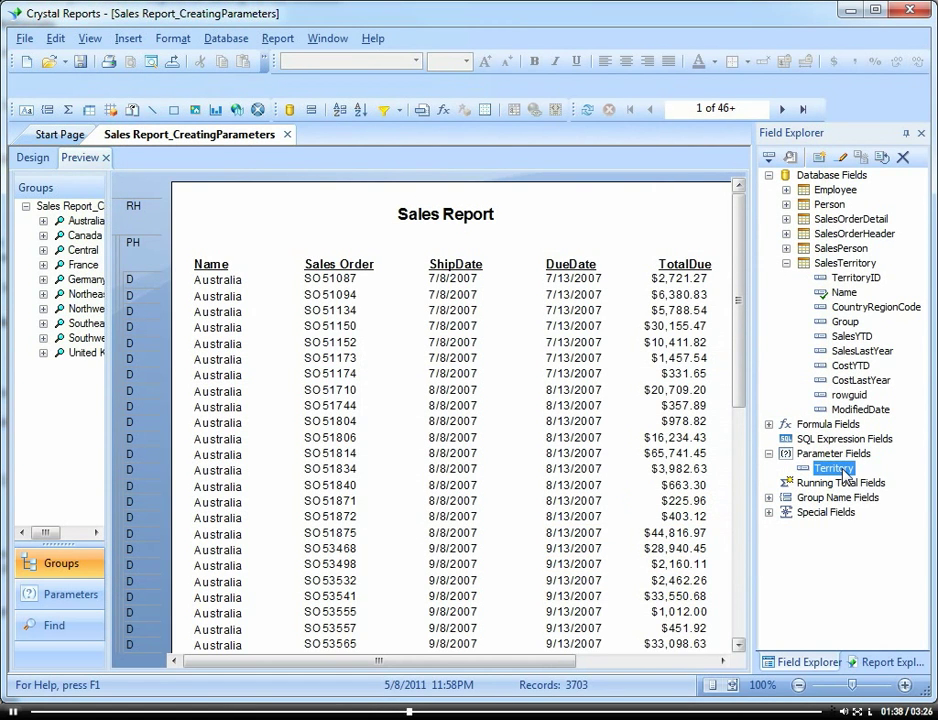
Step: Open the Select Expert with SalesTerritory.TerritoryID as the field to filter on
{"action": "left_click", "coordinate": [384, 112]}
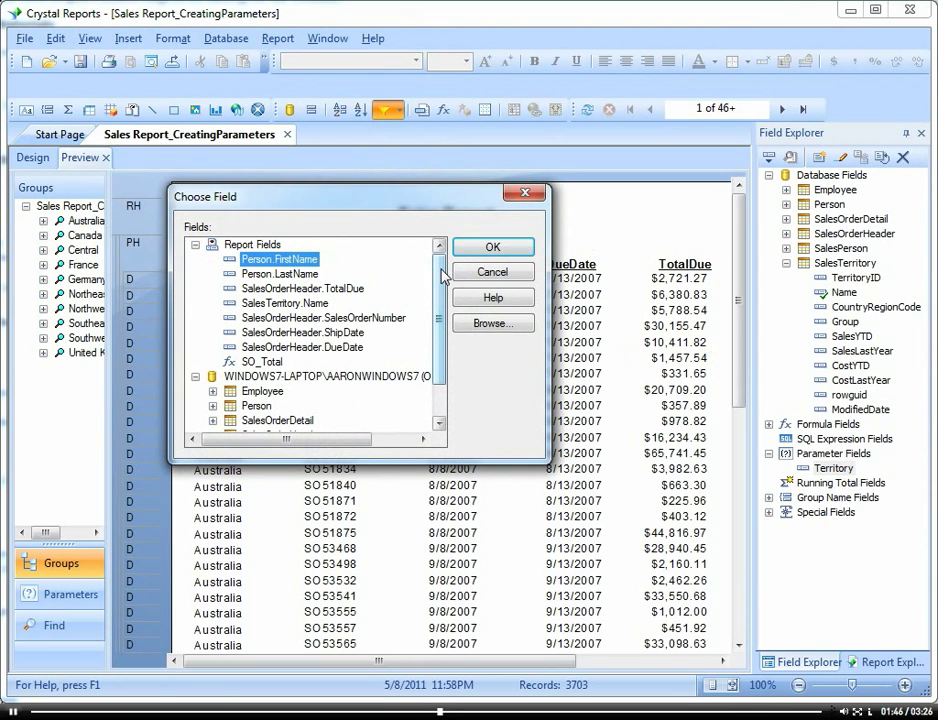
{"action": "left_click_drag", "start_coordinate": [443, 275], "coordinate": [436, 247]}
{"action": "left_click_drag", "start_coordinate": [440, 298], "coordinate": [435, 352]}
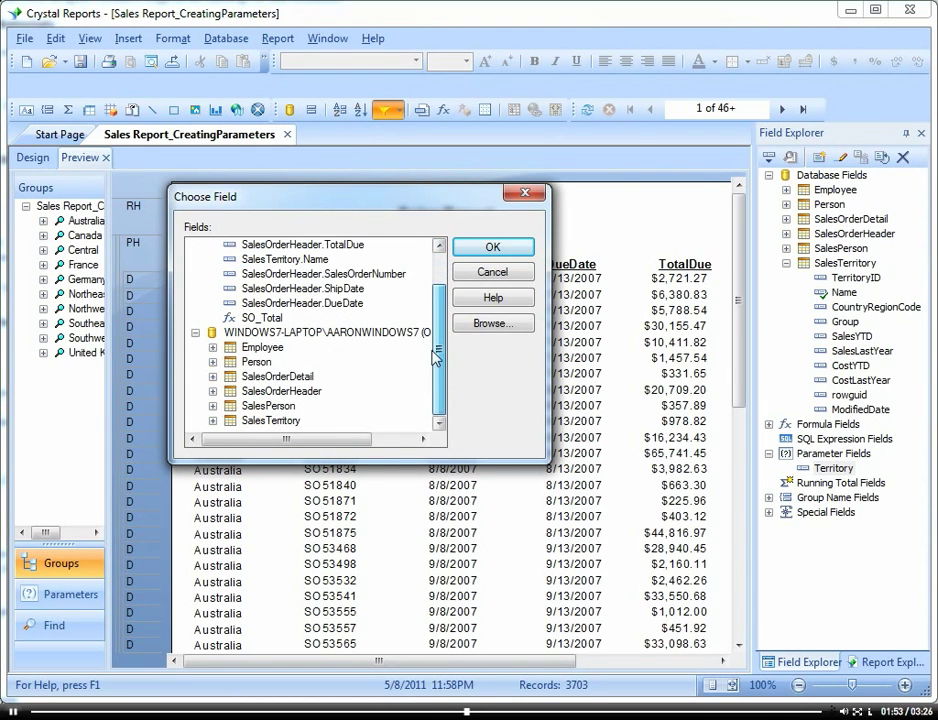
{"action": "left_click", "coordinate": [212, 421]}
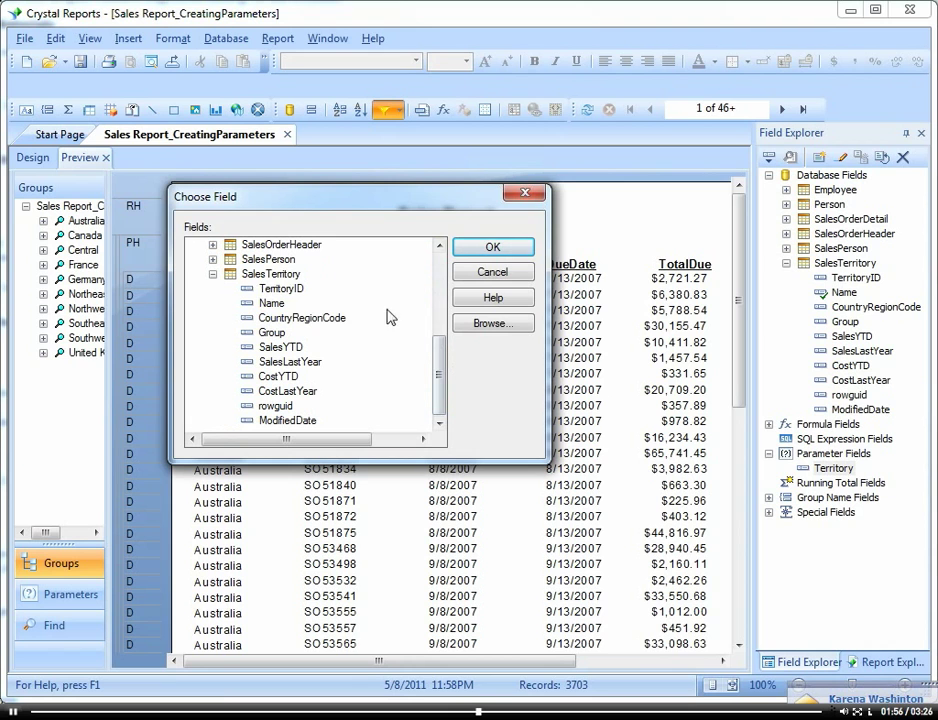
{"action": "left_click", "coordinate": [281, 288]}
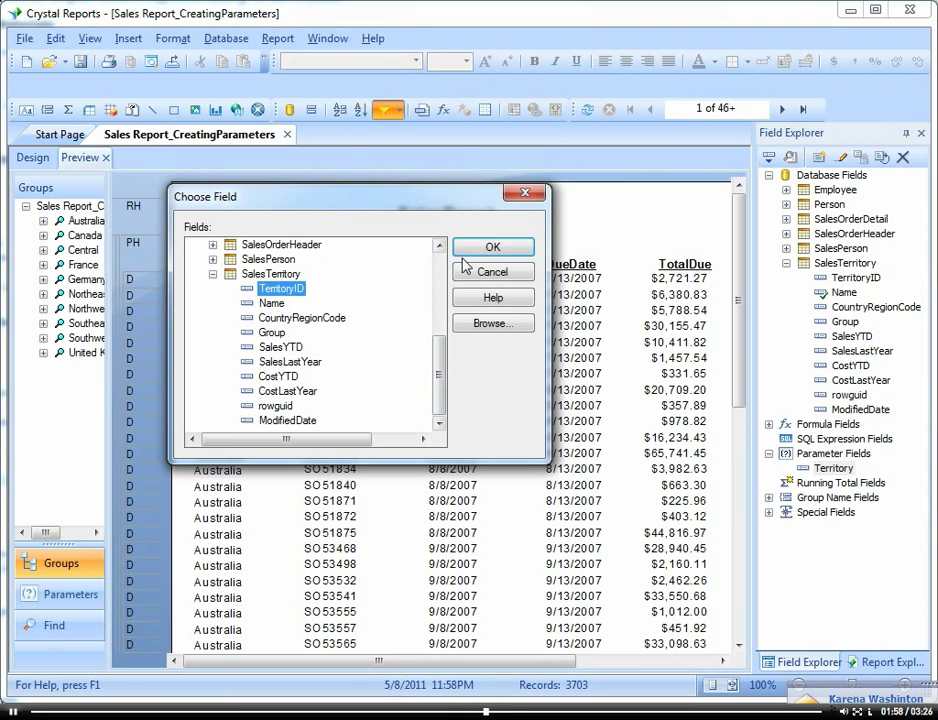
{"action": "left_click", "coordinate": [490, 250]}
{"action": "left_click", "coordinate": [341, 251]}
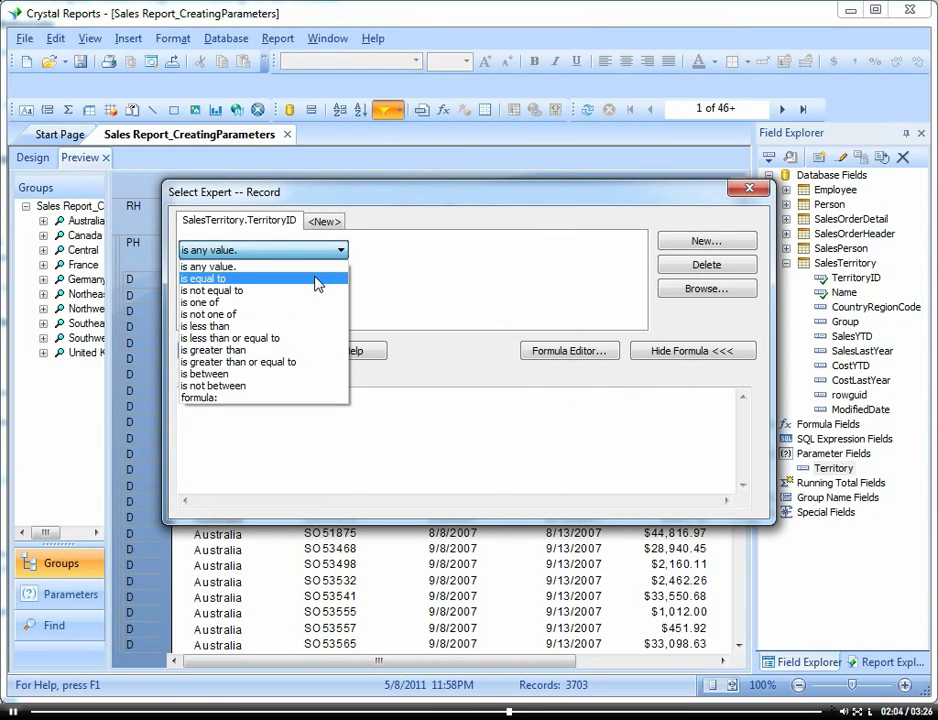
Step: Set the TerritoryID condition to 'is equal to' {?Territory} and apply it
{"action": "left_click", "coordinate": [316, 280]}
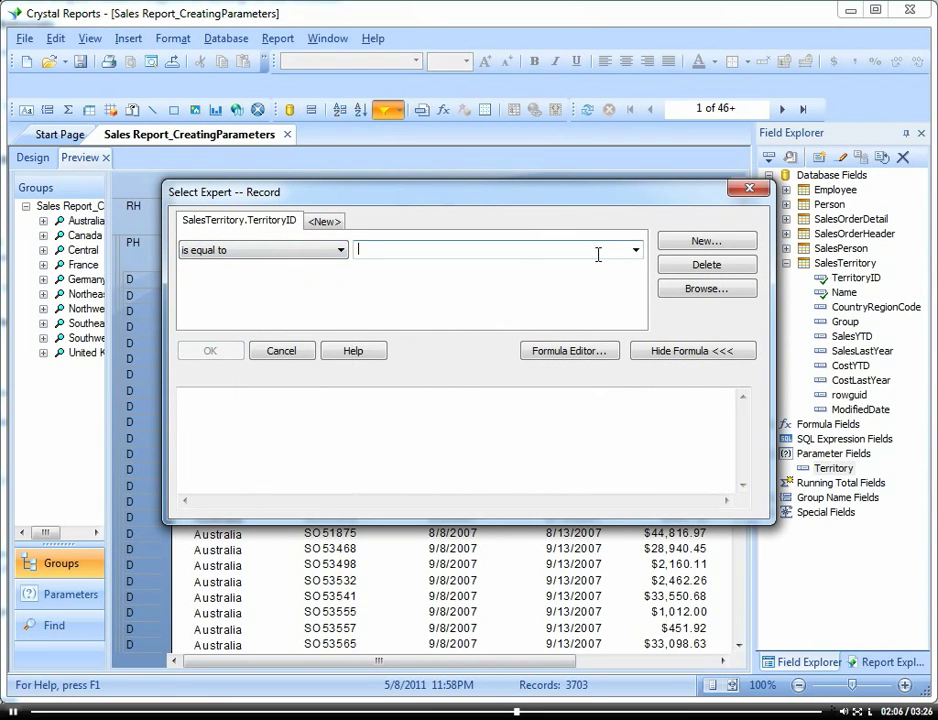
{"action": "left_click", "coordinate": [636, 251]}
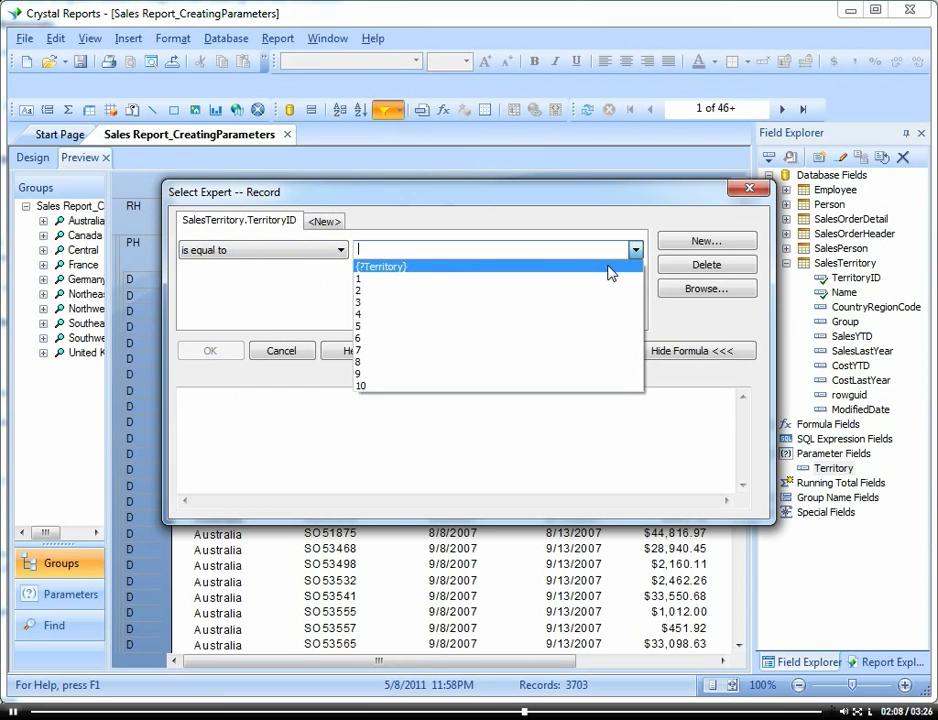
{"action": "left_click", "coordinate": [524, 267]}
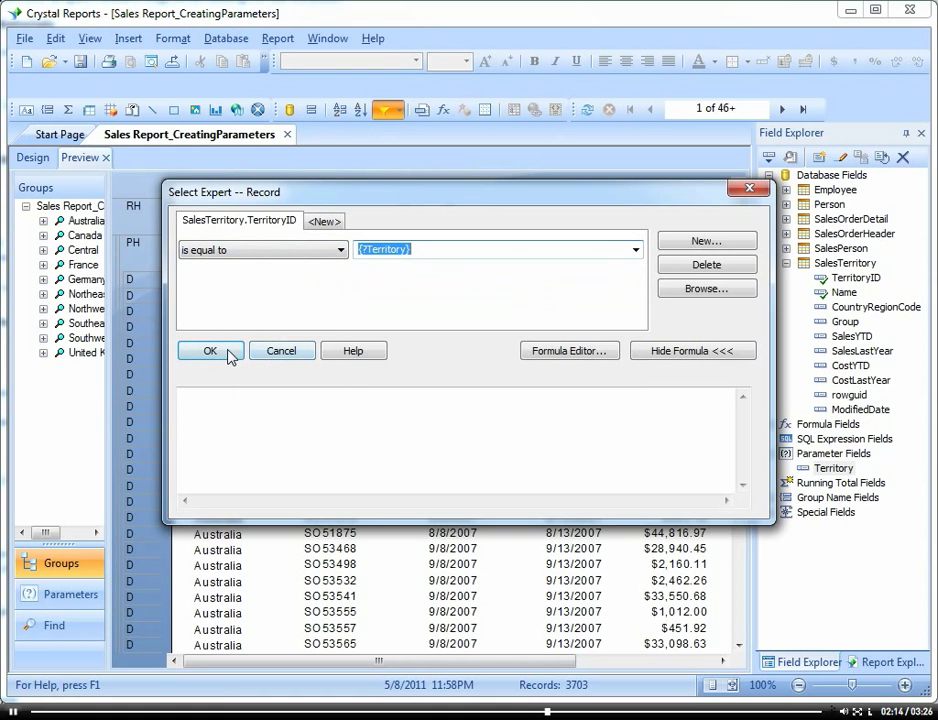
{"action": "left_click", "coordinate": [228, 352]}
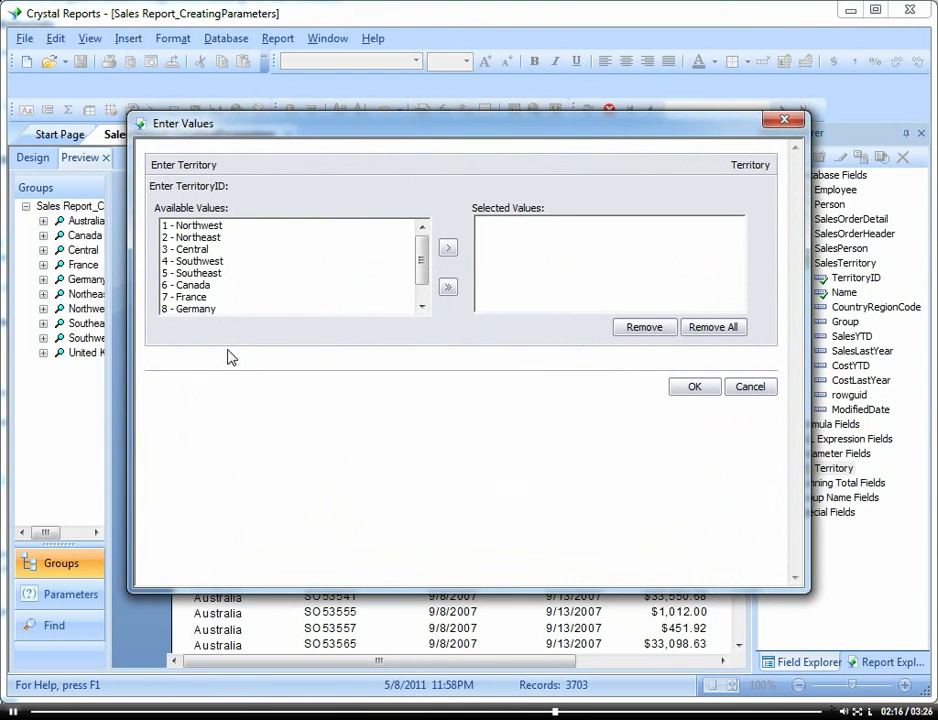
Step: Choose territories 1–5, Northwest through Southeast, as the Territory values and run the report
{"action": "left_click_drag", "start_coordinate": [335, 131], "coordinate": [370, 95]}
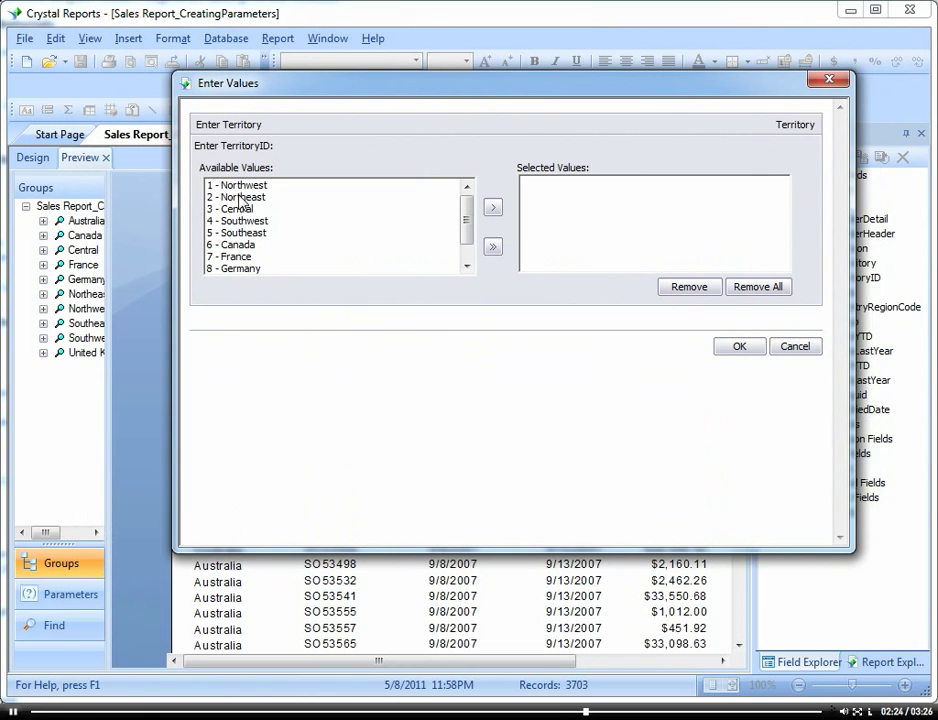
{"action": "mouse_move", "coordinate": [466, 200]}
{"action": "left_mouse_down"}
{"action": "mouse_move", "coordinate": [465, 226]}
{"action": "mouse_move", "coordinate": [473, 193]}
{"action": "left_mouse_up"}
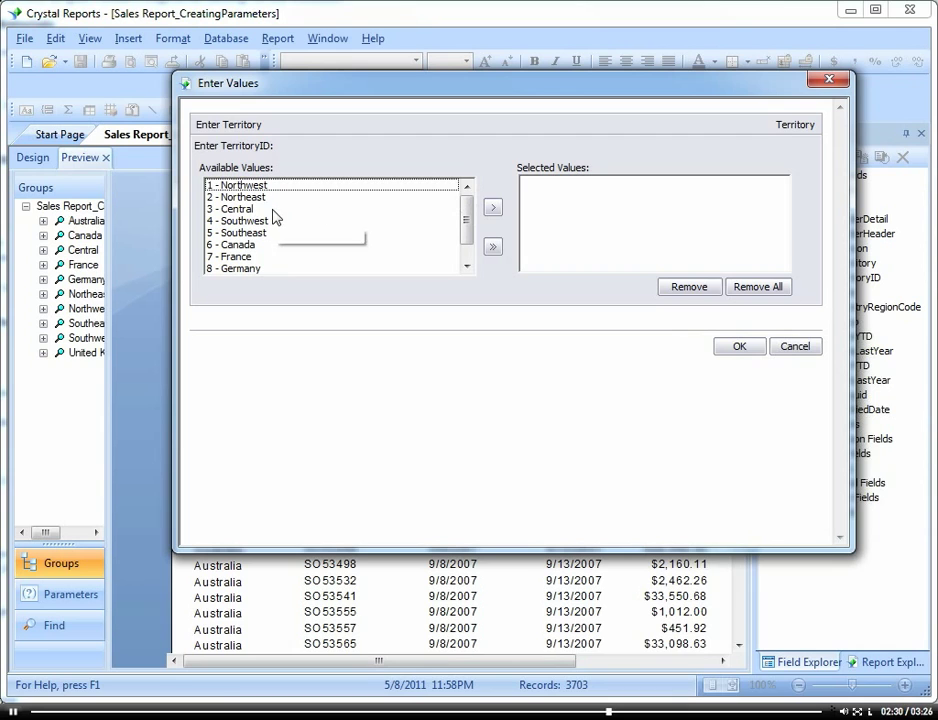
{"action": "left_click", "coordinate": [281, 188]}
{"action": "left_click", "coordinate": [493, 210]}
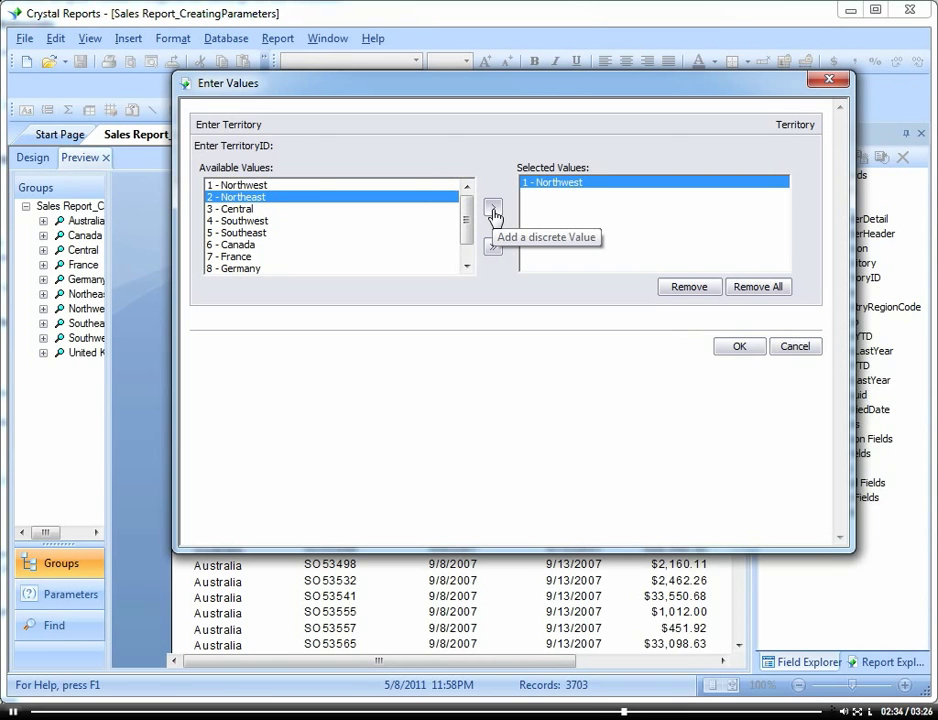
{"action": "left_click", "coordinate": [492, 211]}
{"action": "left_click", "coordinate": [492, 211]}
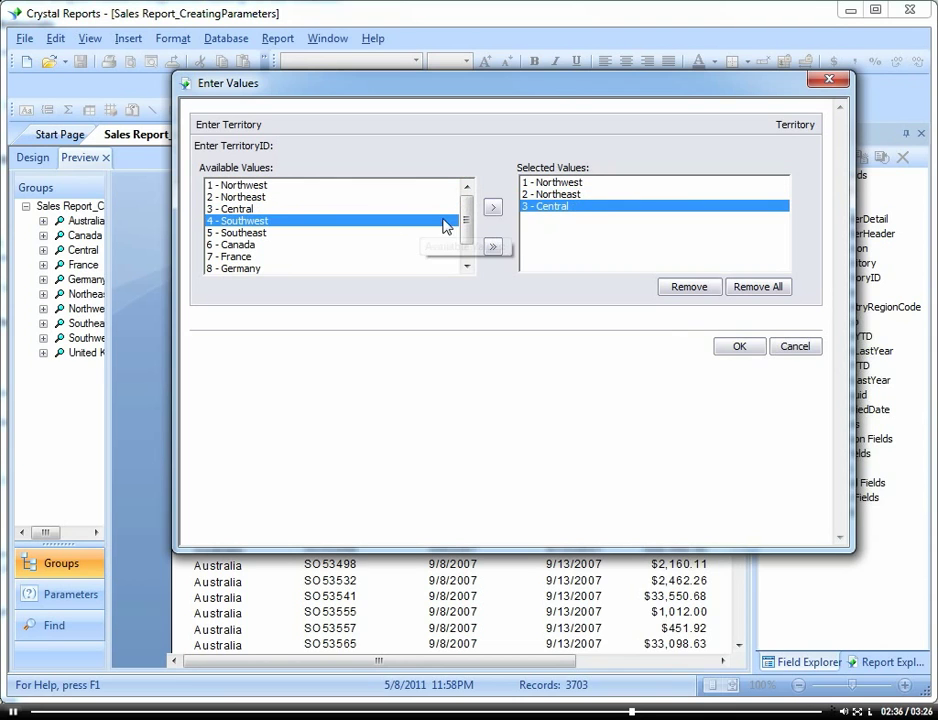
{"action": "left_click", "coordinate": [492, 211]}
{"action": "left_click", "coordinate": [493, 211]}
{"action": "left_click_drag", "start_coordinate": [470, 230], "coordinate": [470, 258]}
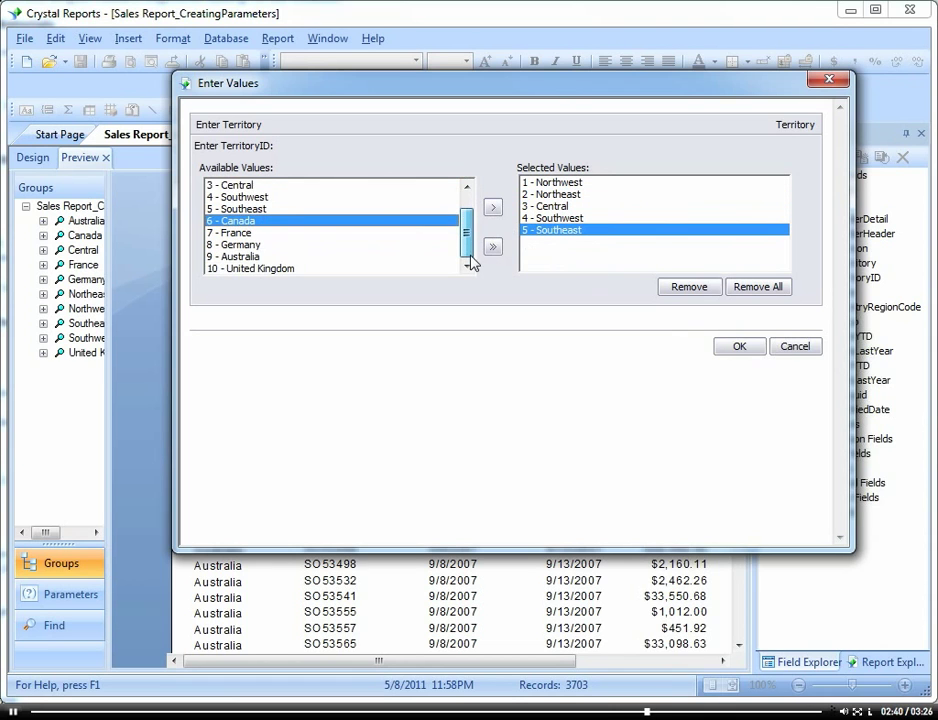
{"action": "left_click", "coordinate": [742, 350]}
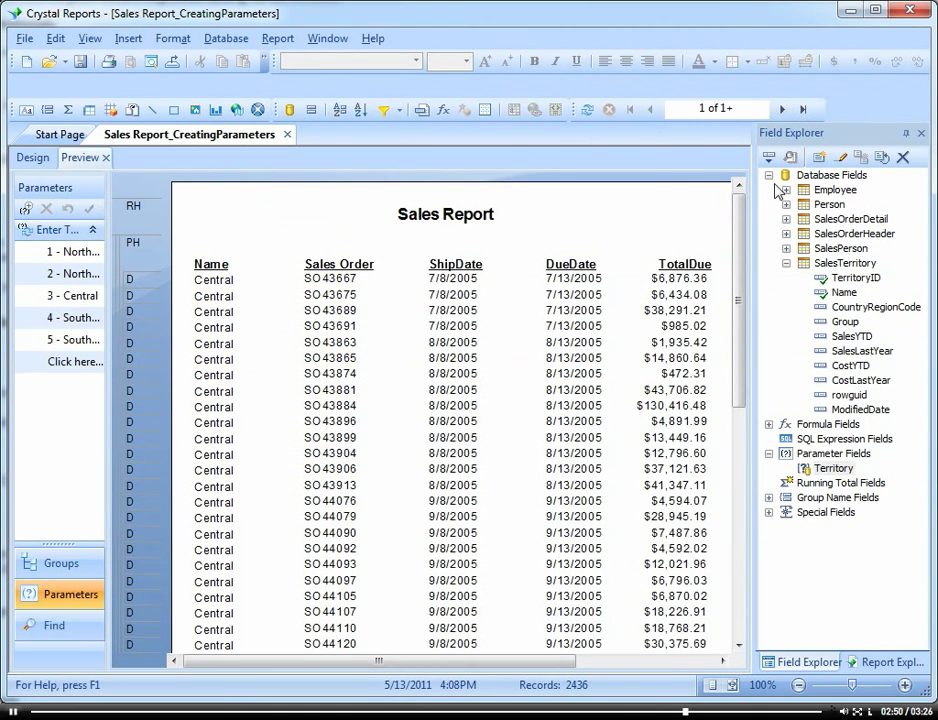
Step: Page three pages ahead through the filtered report preview
{"action": "left_click", "coordinate": [783, 109]}
{"action": "left_click", "coordinate": [783, 109]}
{"action": "left_click", "coordinate": [783, 109]}
{"action": "left_click", "coordinate": [783, 109]}
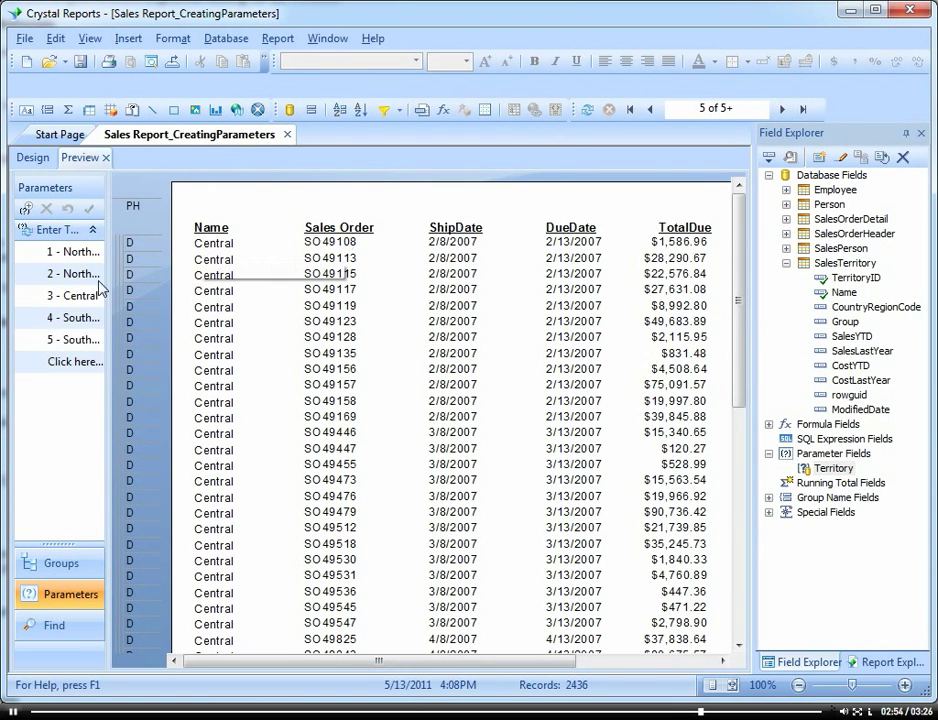
{"action": "left_click", "coordinate": [80, 318]}
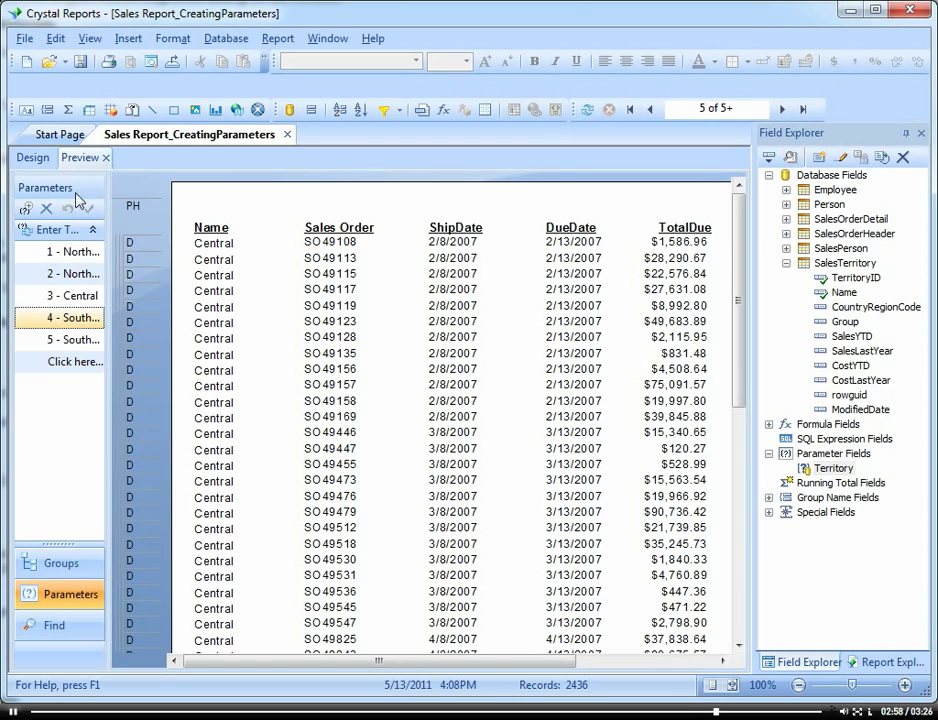
Step: In the Groups tree, drill into Northeast and Southeast, then close both drill-down views
{"action": "left_click", "coordinate": [70, 563]}
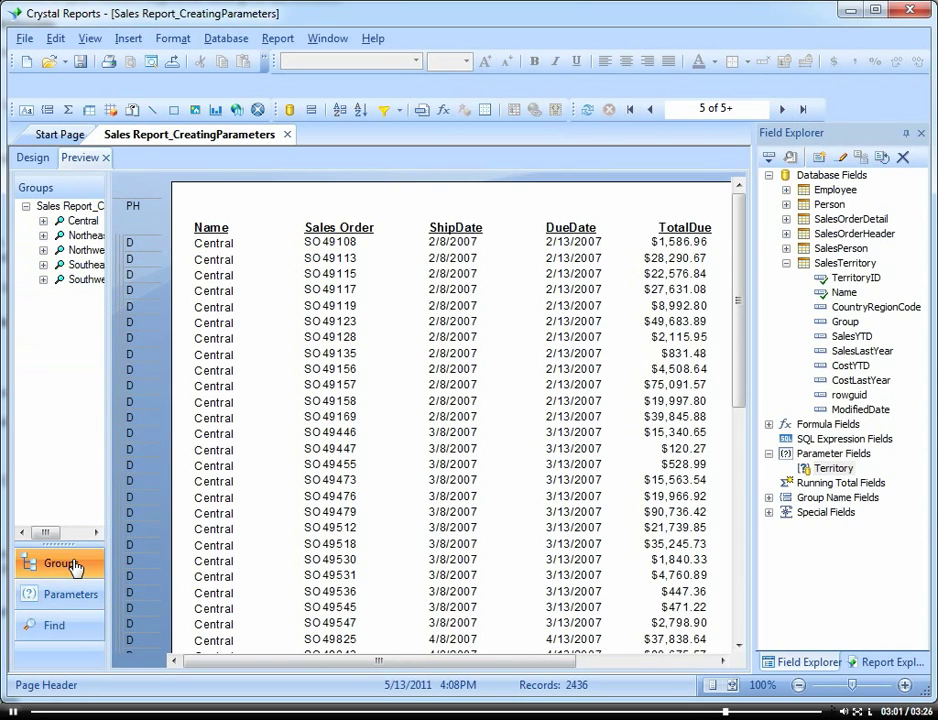
{"action": "left_click", "coordinate": [84, 237]}
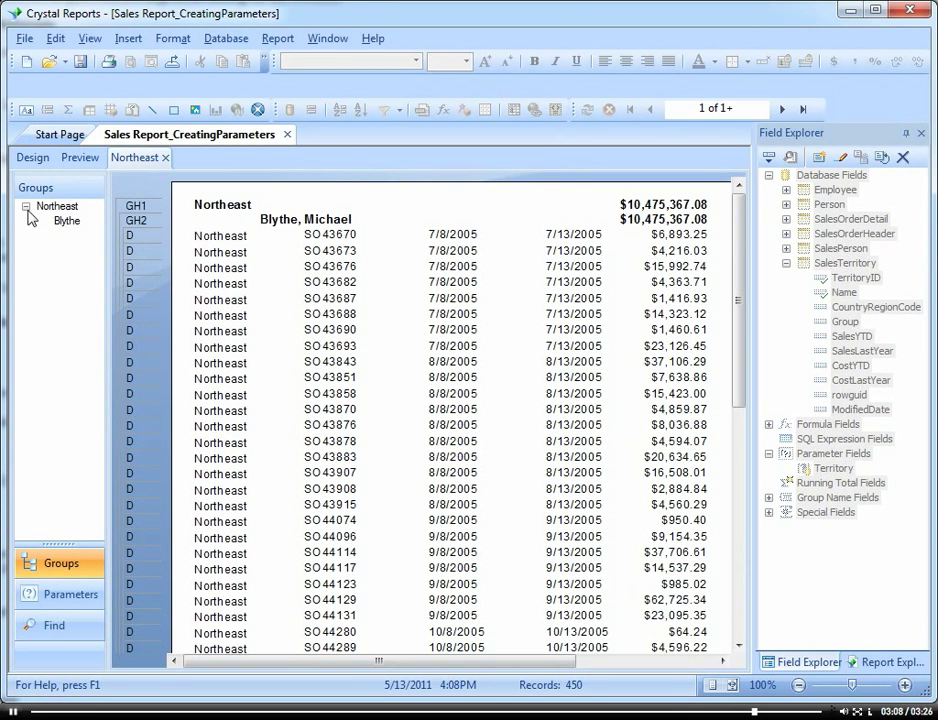
{"action": "left_click", "coordinate": [25, 207]}
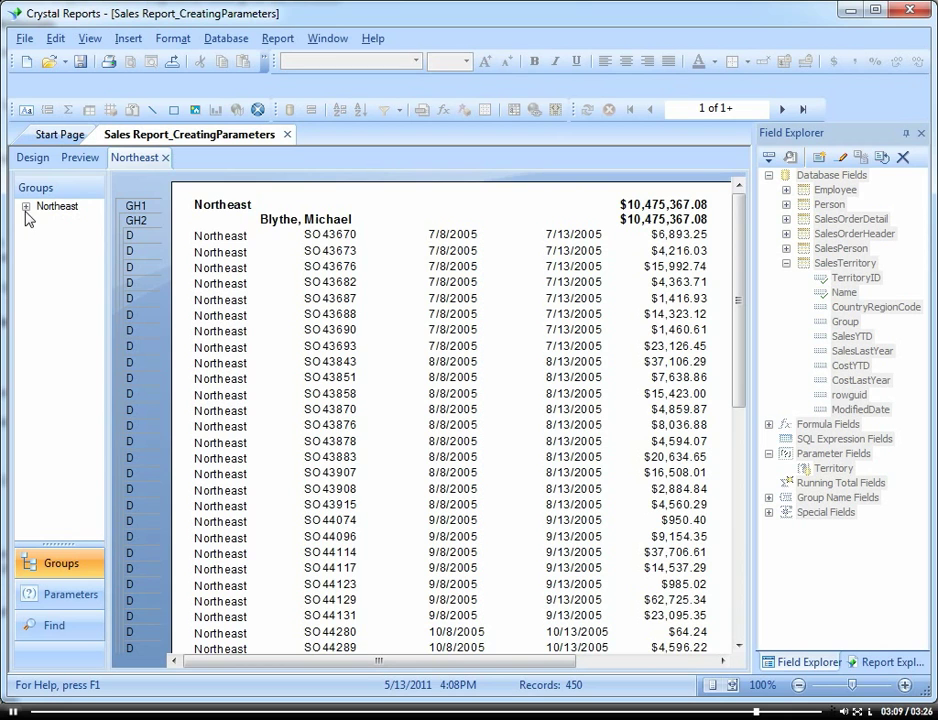
{"action": "left_click", "coordinate": [165, 157]}
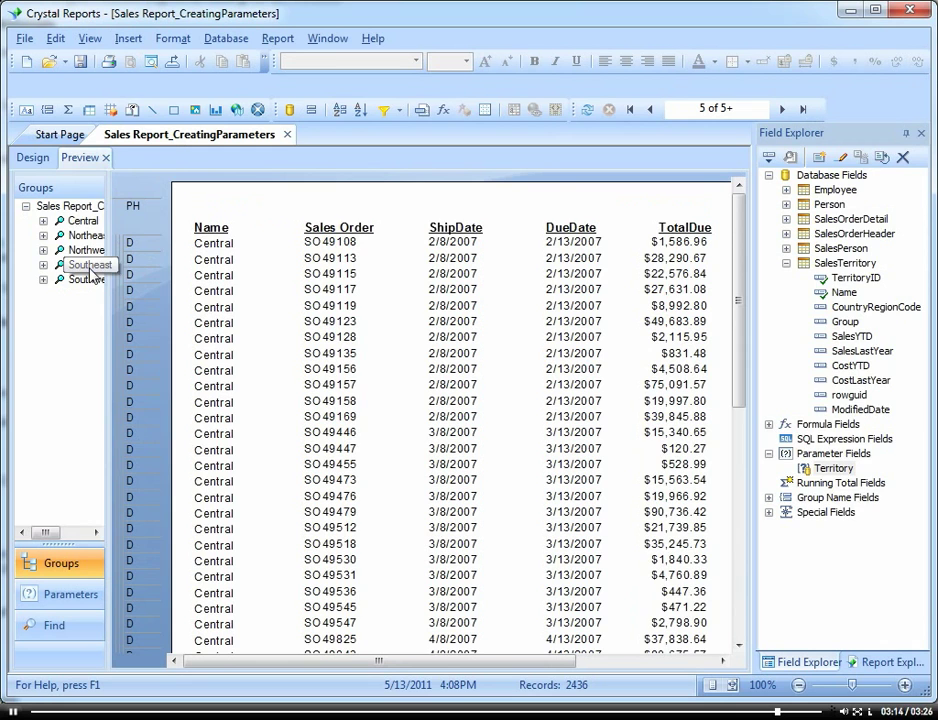
{"action": "left_click", "coordinate": [88, 265]}
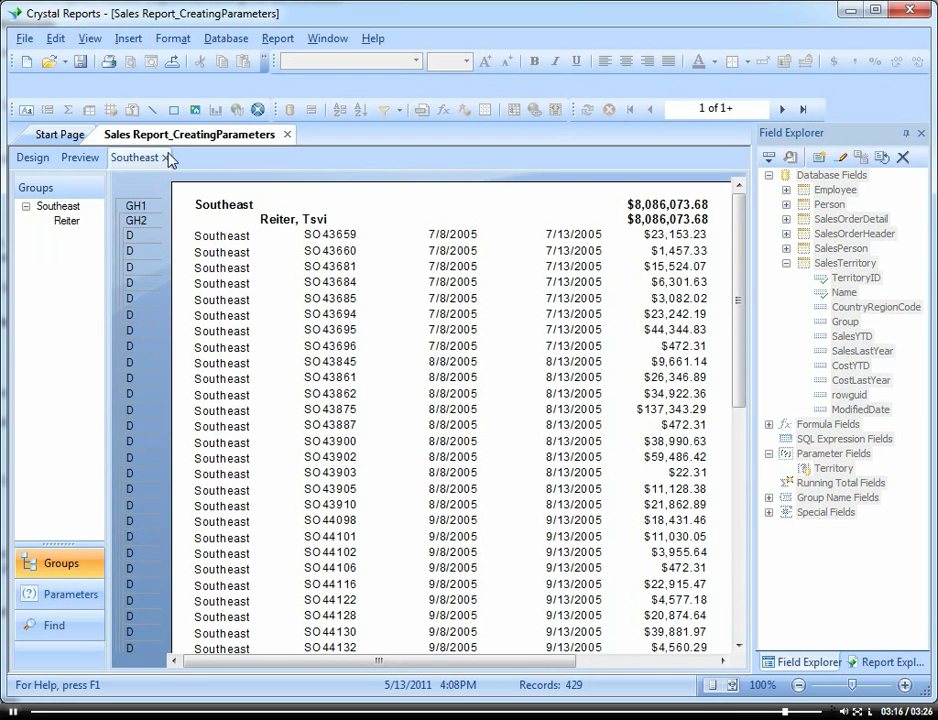
{"action": "left_click", "coordinate": [165, 157]}
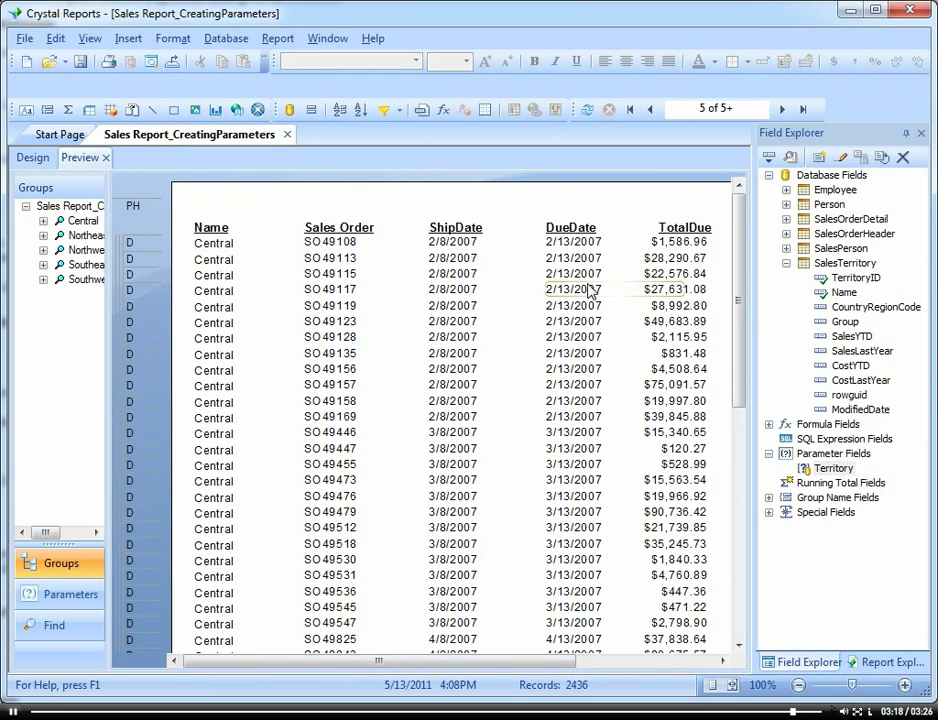
{"action": "mouse_move", "coordinate": [740, 280]}
{"action": "left_mouse_down"}
{"action": "mouse_move", "coordinate": [722, 507]}
{"action": "mouse_move", "coordinate": [727, 273]}
{"action": "left_mouse_up"}
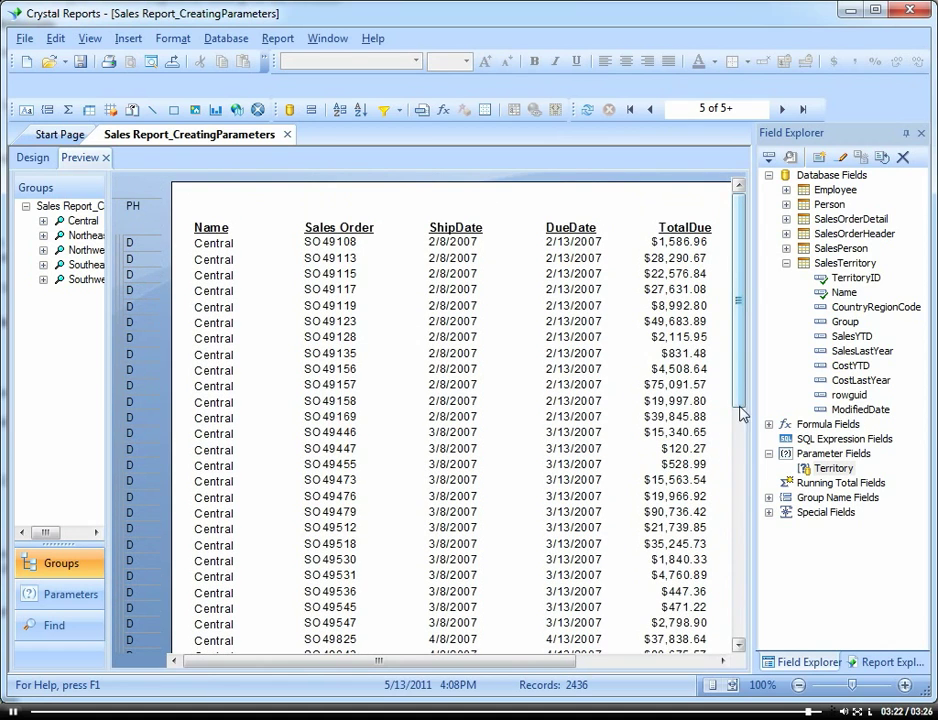